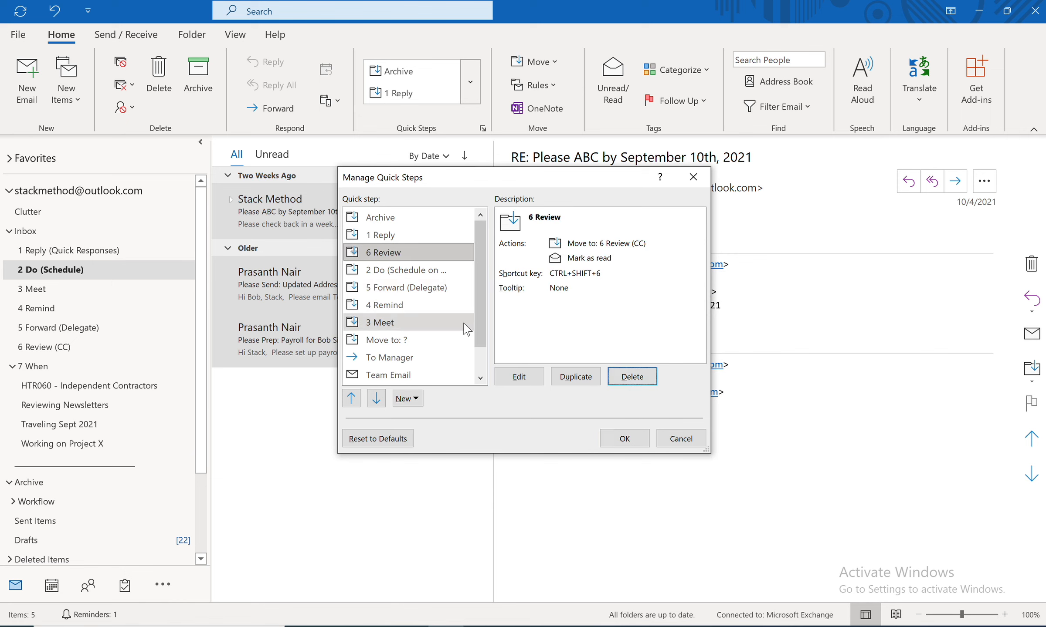
- Create a new custom quick step named Schedule
left_click(415, 398)
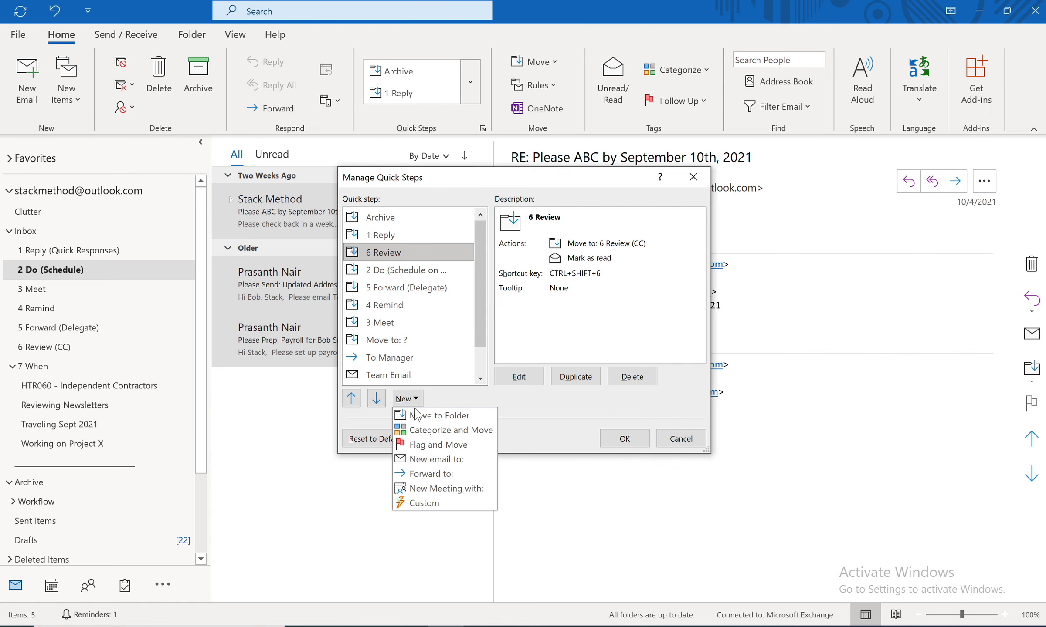
left_click(419, 503)
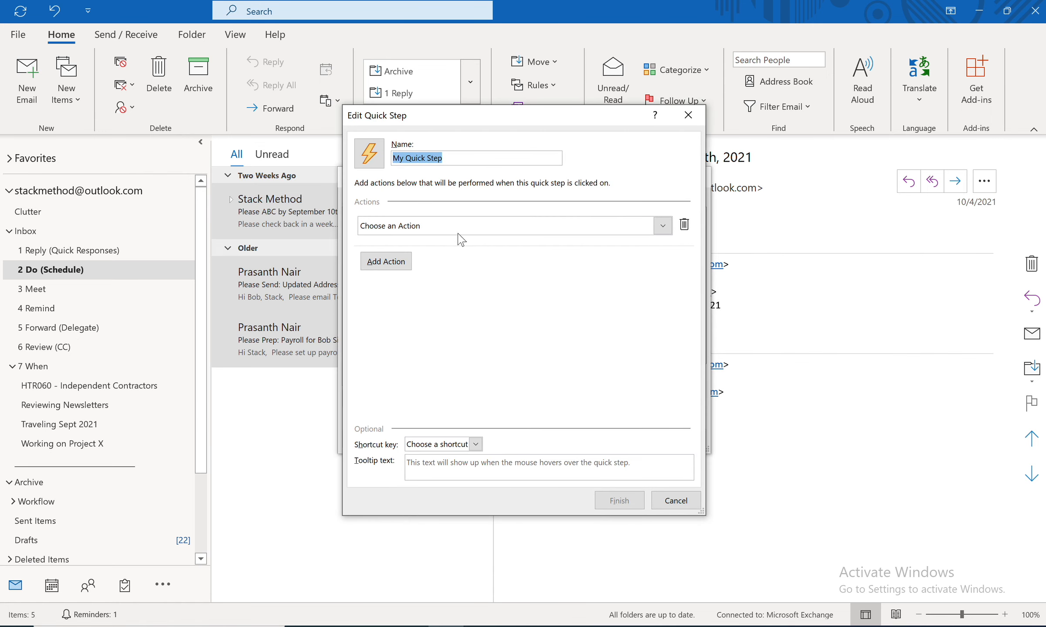
type("Schedule")
- Set the first action of the Schedule quick step to Create an appointment with attachment
left_click(663, 226)
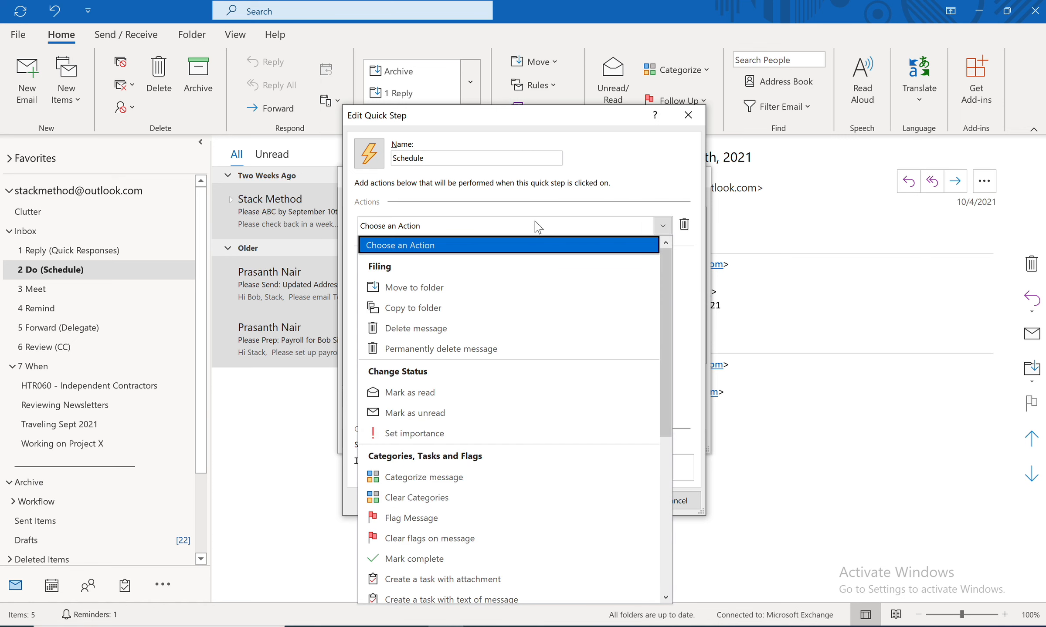
scroll(495, 488, "down", 1)
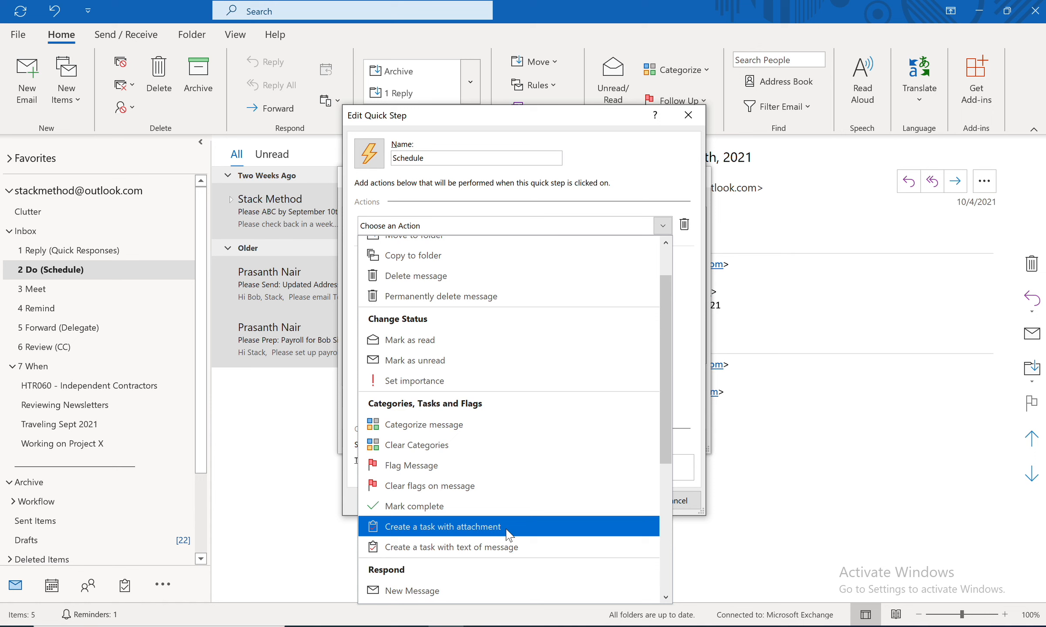
scroll(509, 535, "down", 1)
scroll(509, 535, "down", 4)
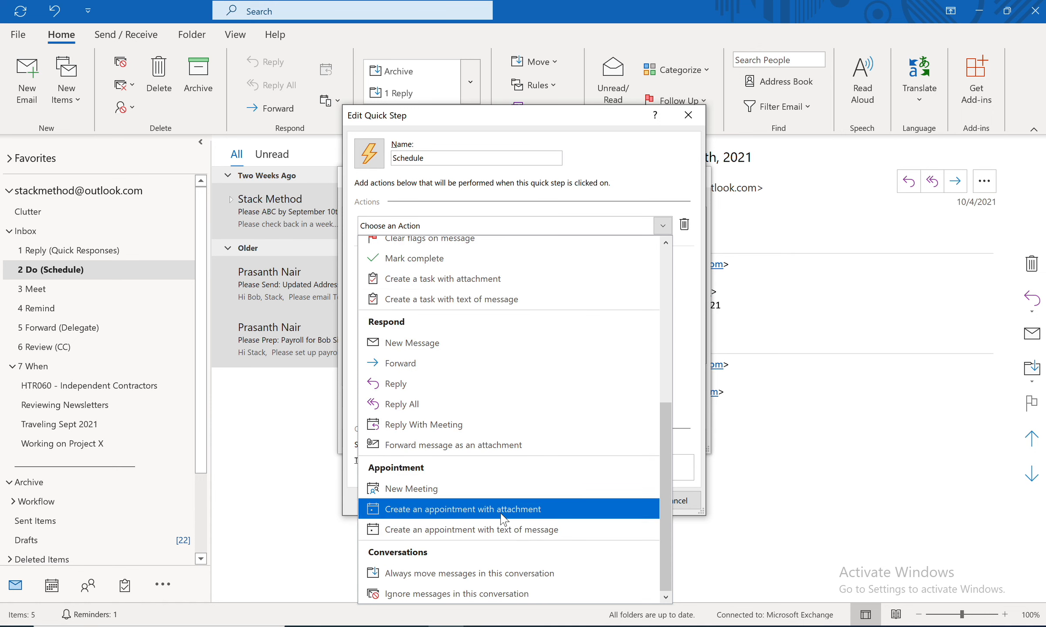
left_click(504, 520)
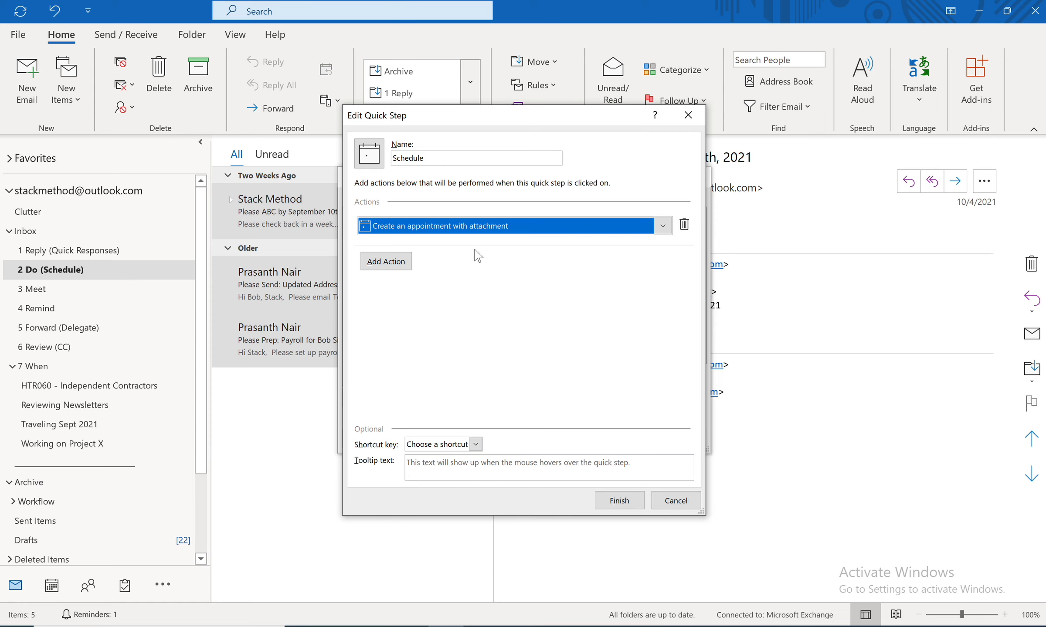
- Add a second action to the quick step that categorizes the message as Scheduled
left_click(386, 261)
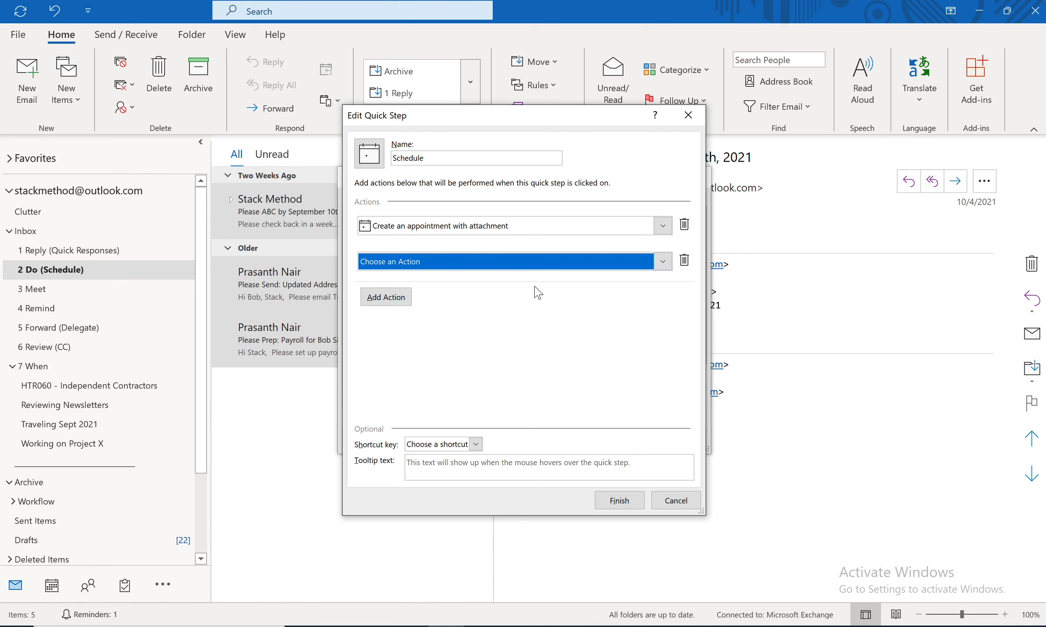
left_click(663, 262)
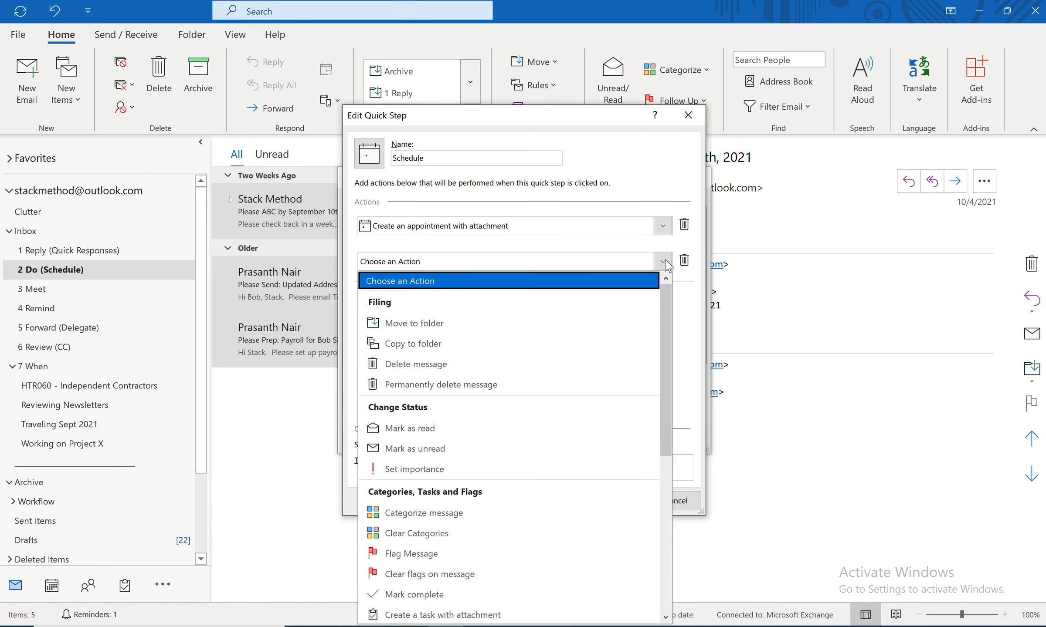
left_click(552, 513)
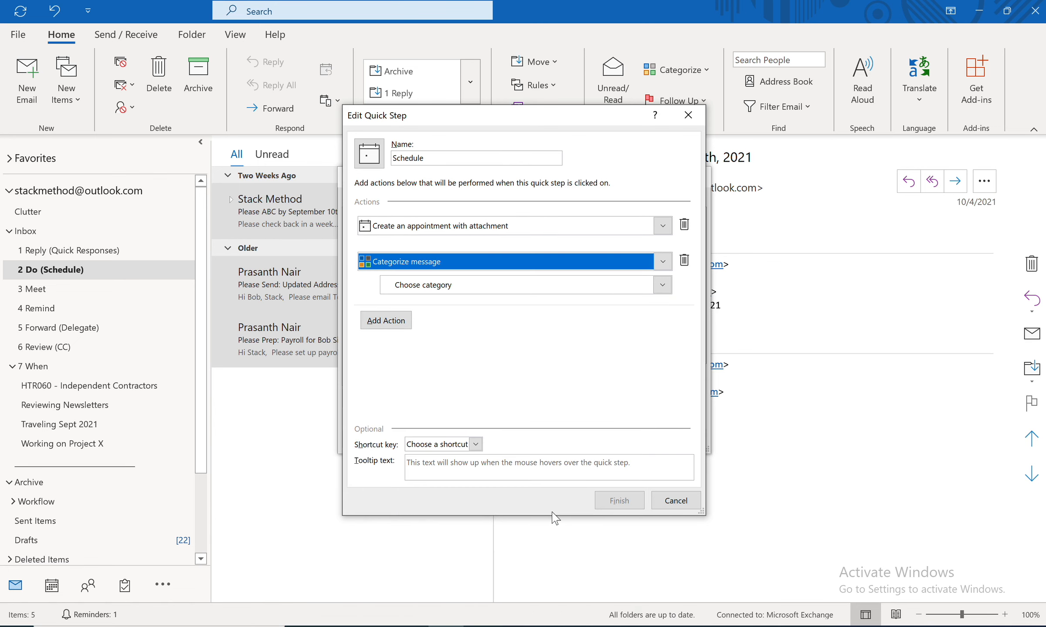
left_click(663, 285)
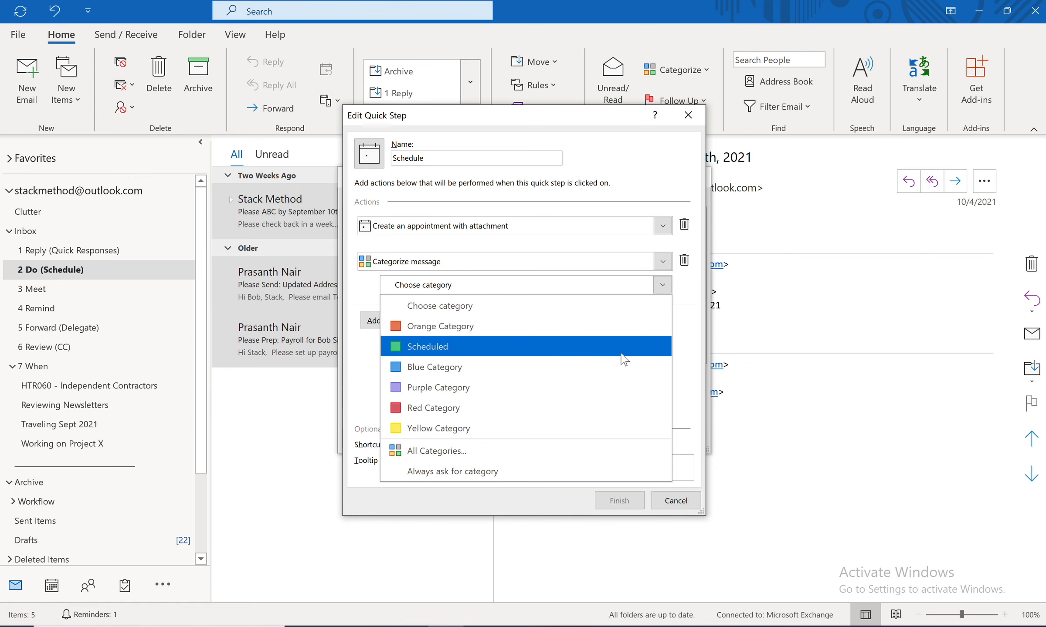
left_click(624, 358)
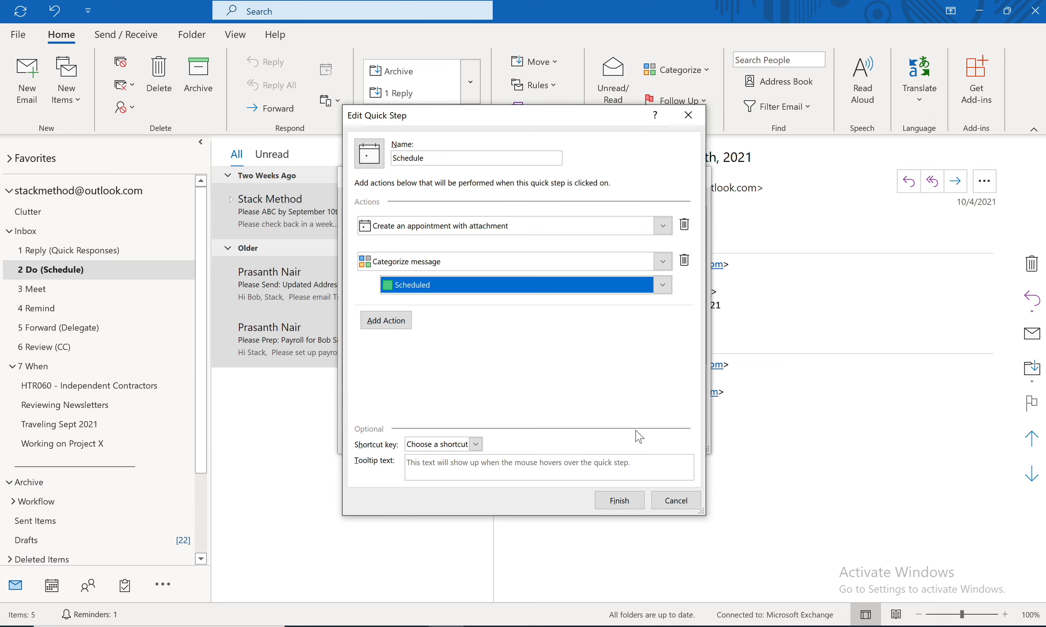
- Assign the shortcut CTRL+SHIFT+8 to the Schedule quick step and save the quick step changes
left_click(475, 444)
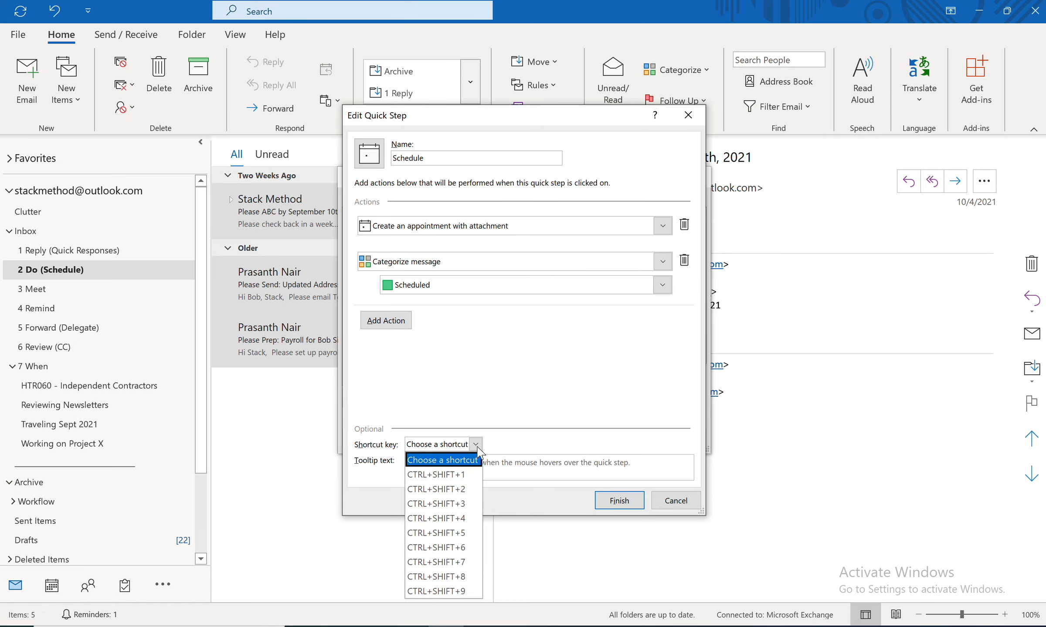
left_click(459, 578)
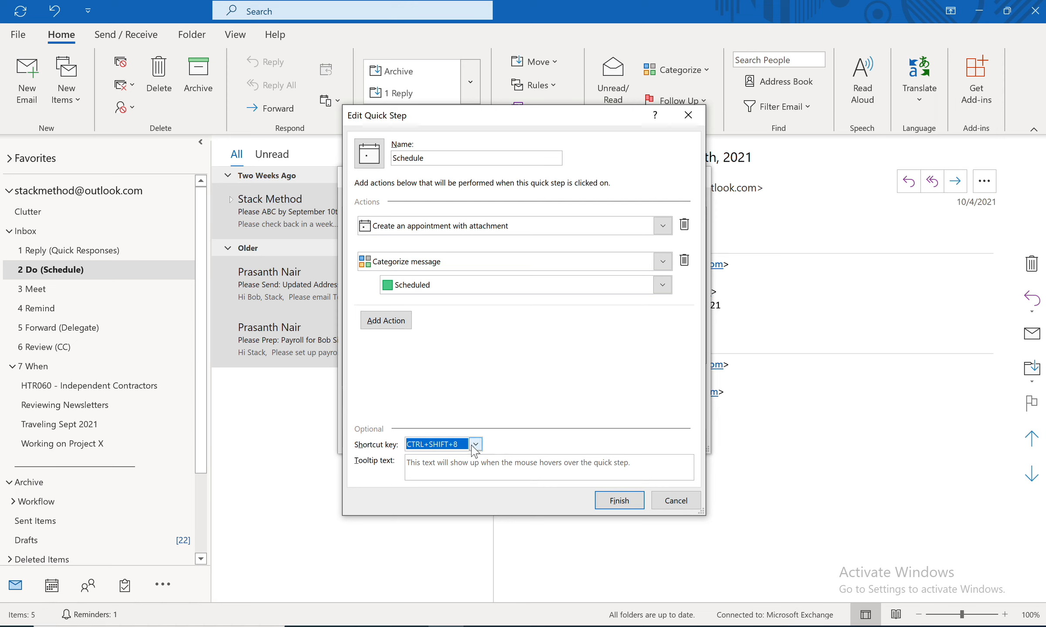
left_click(618, 506)
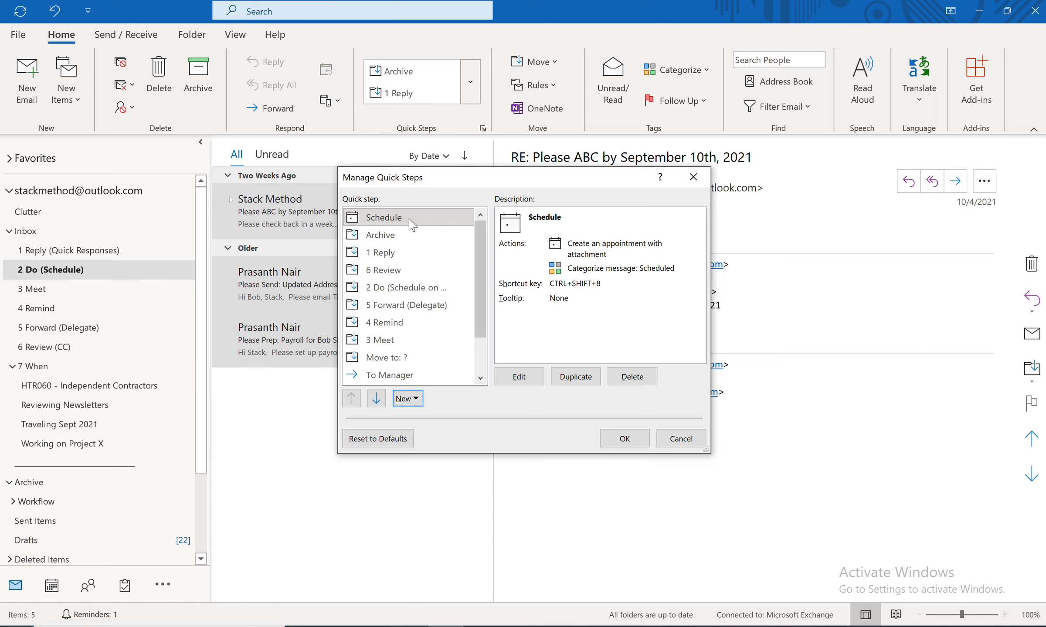
left_click(622, 445)
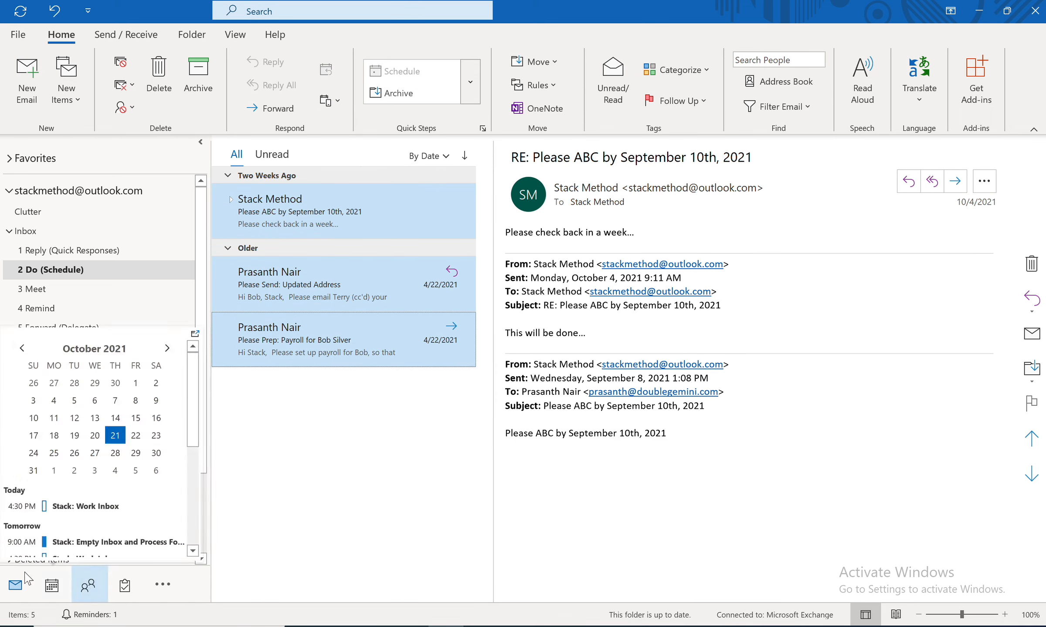
- Switch to the calendar and open the conditional formatting rules of its current view
left_click(51, 592)
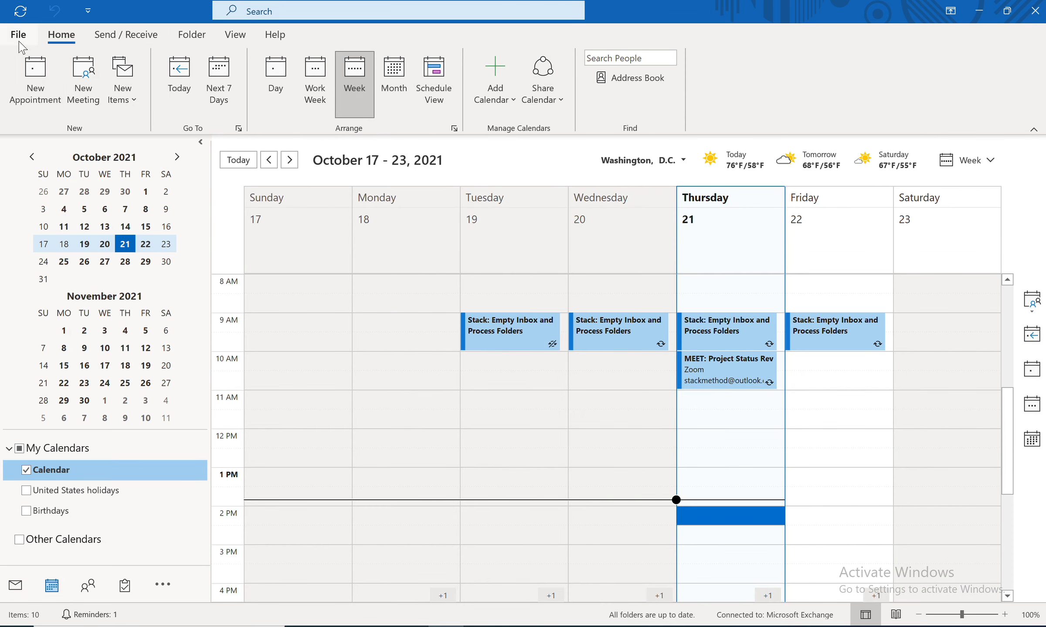
left_click(235, 35)
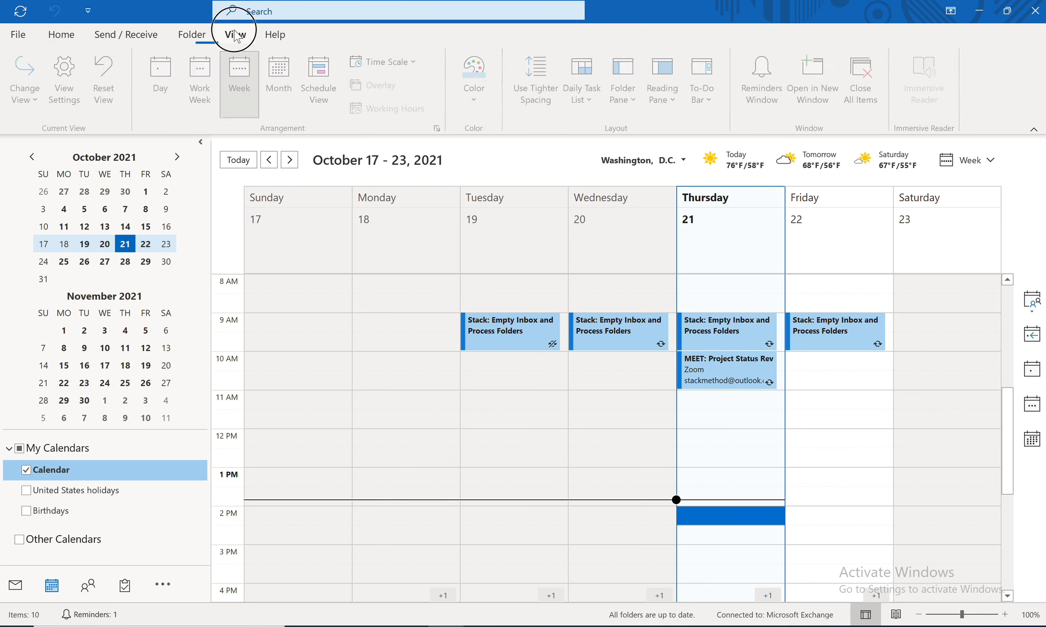
left_click(66, 61)
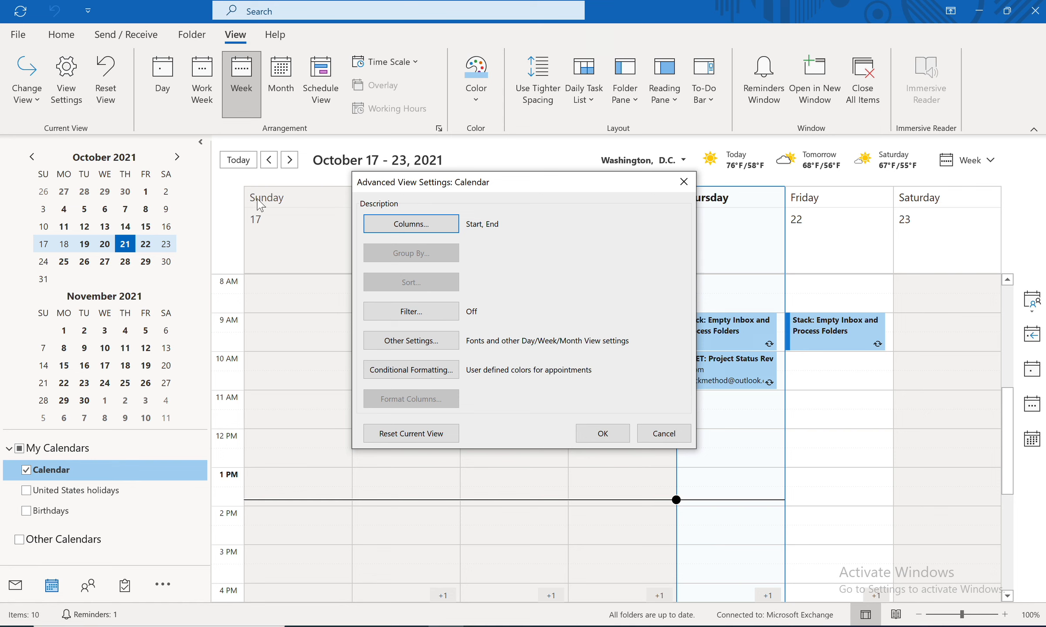
left_click(411, 370)
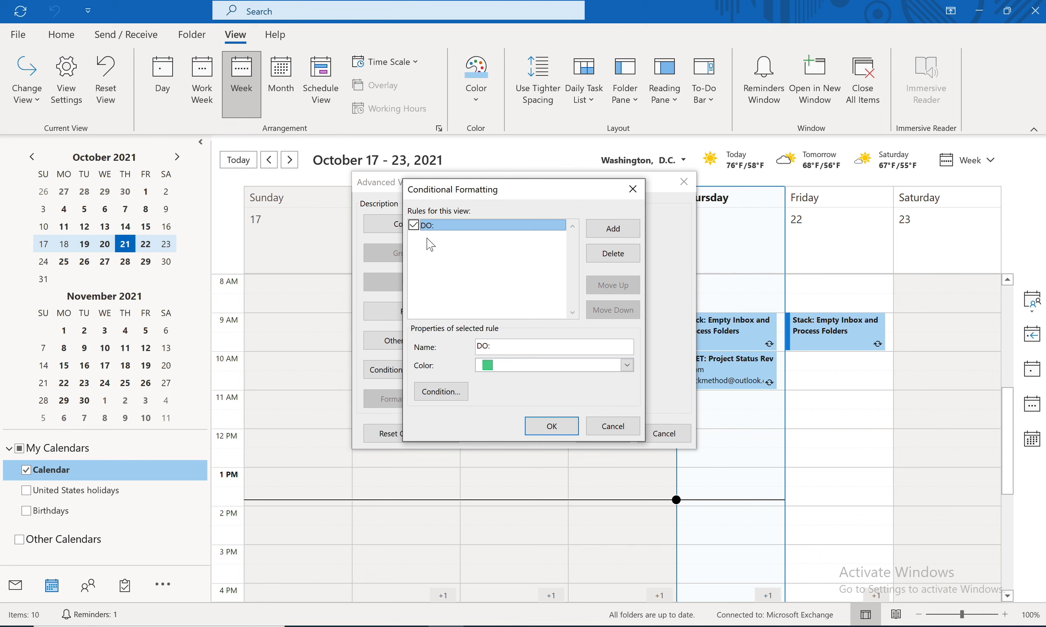
- Add a blank conditional formatting rule and delete it again
left_click(590, 231)
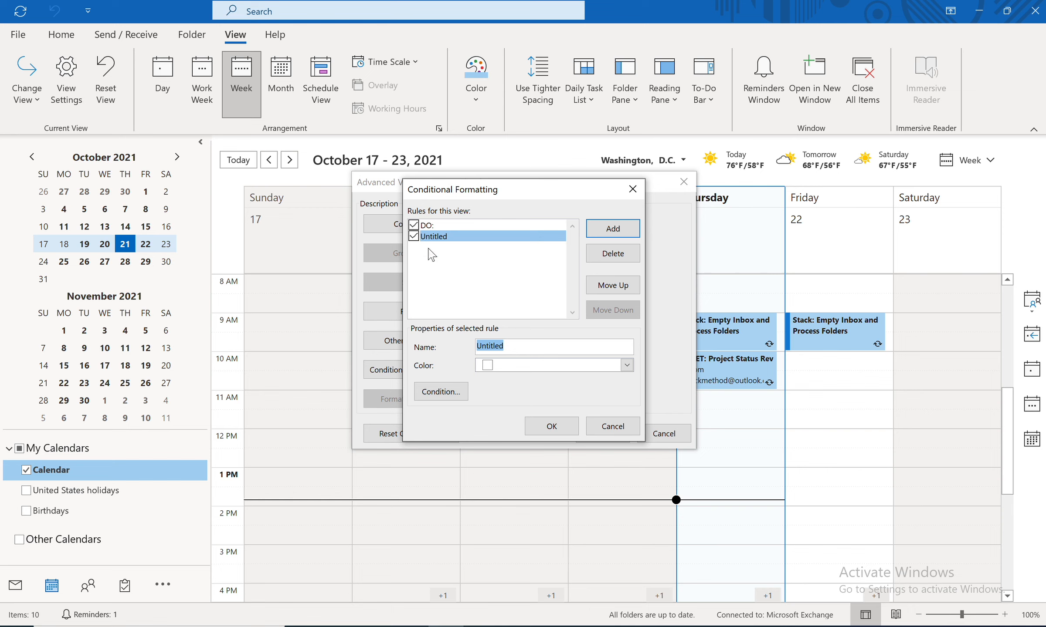
left_click(610, 261)
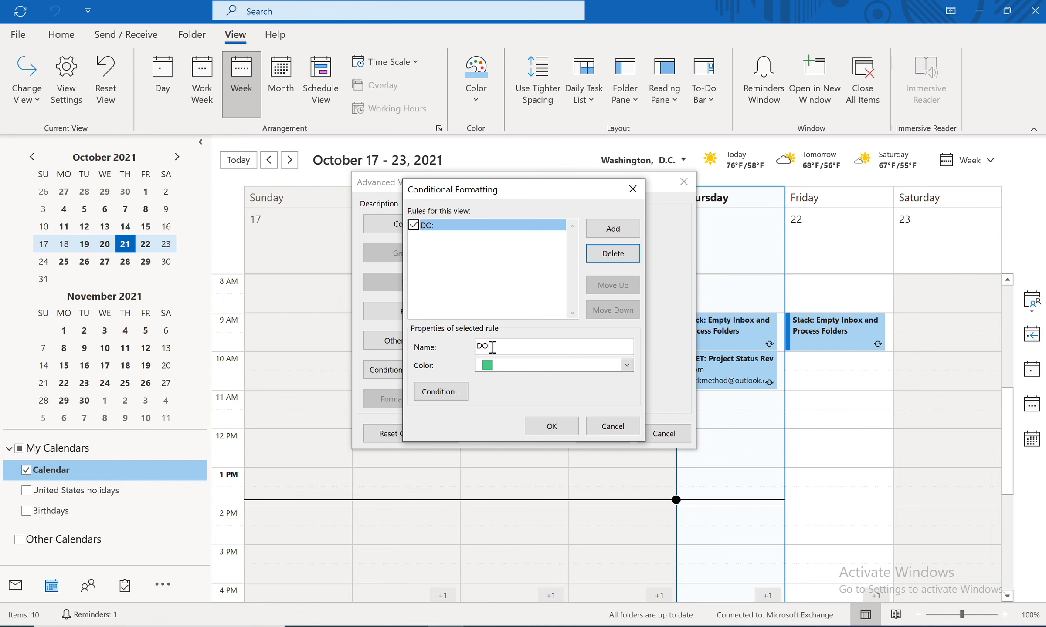
- Review the color choices and filter condition of the DO: rule, and accept the calendar view settings
left_click(626, 366)
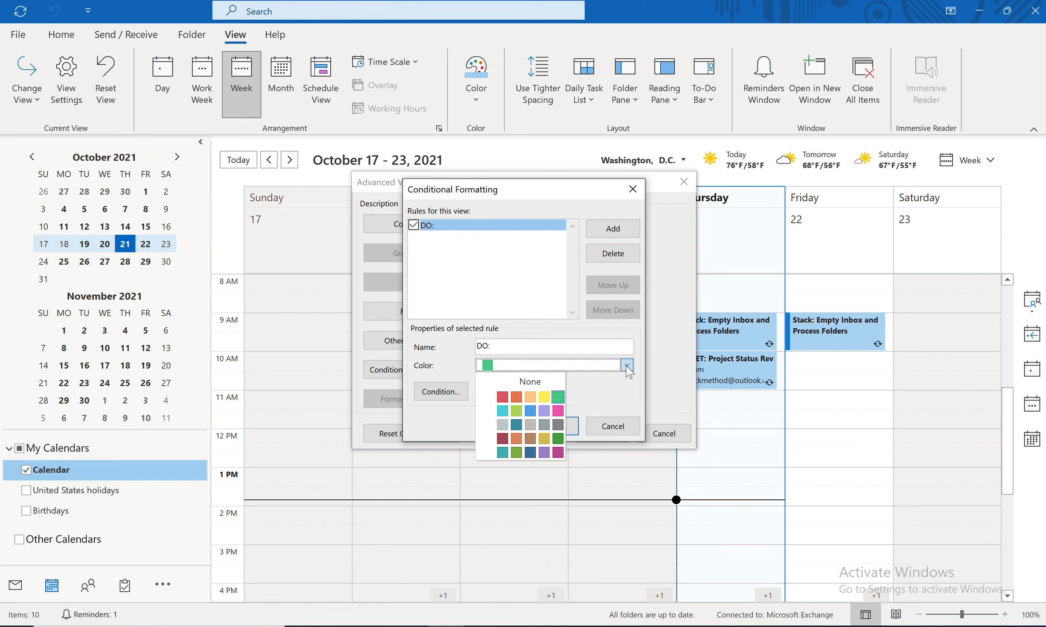
left_click(499, 366)
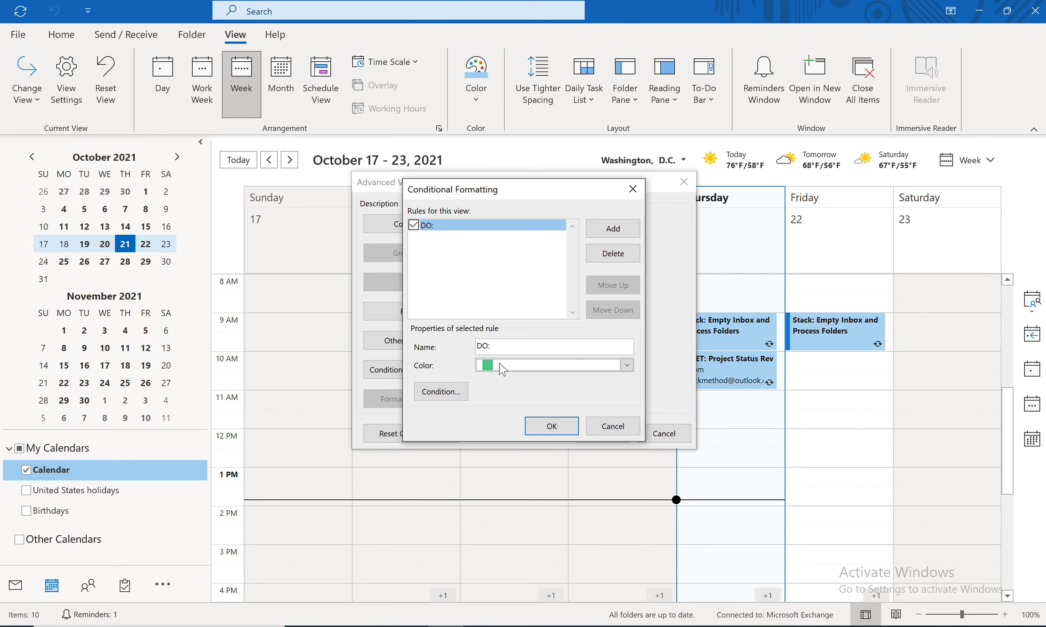
left_click(441, 392)
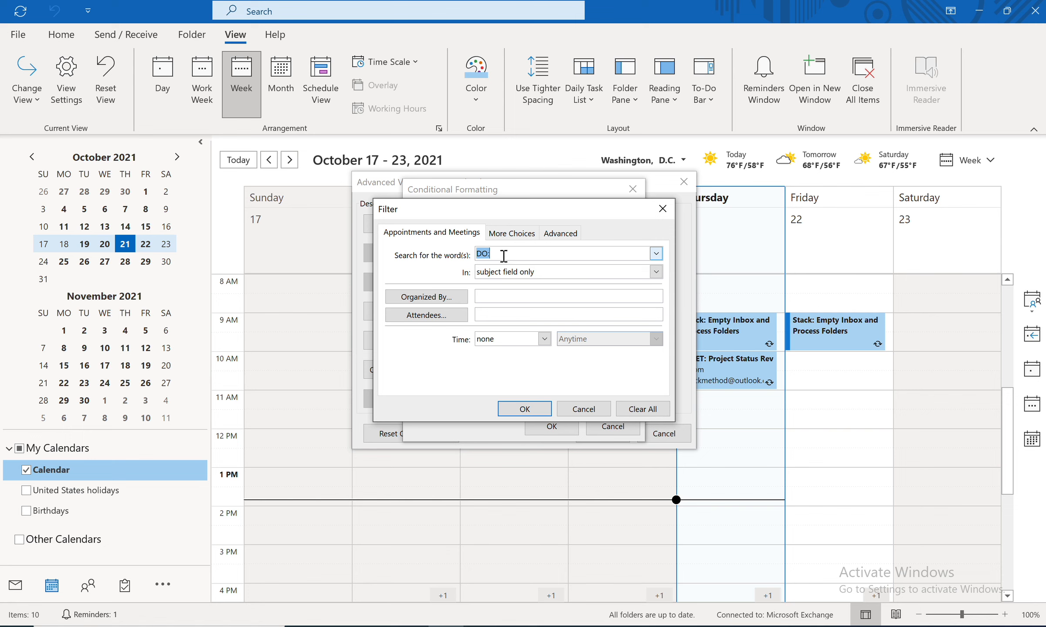
left_click(526, 408)
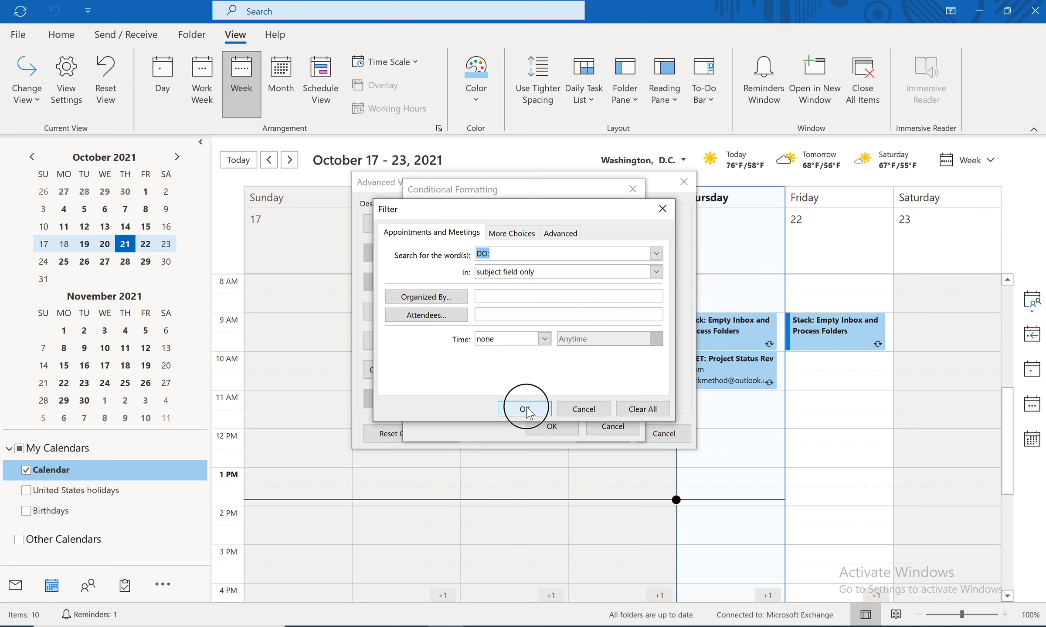
left_click(543, 432)
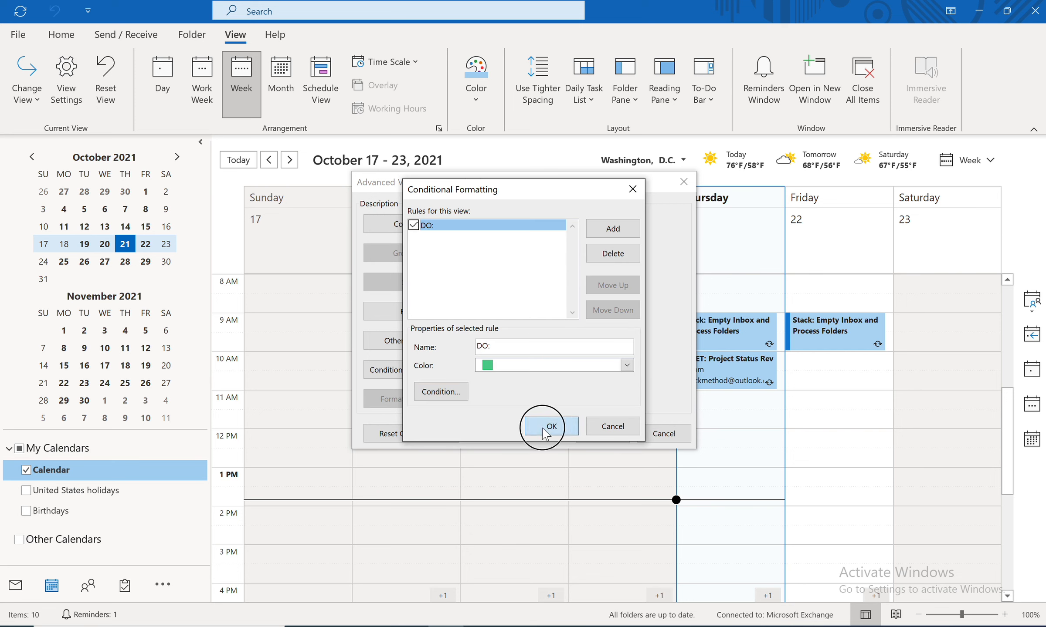
left_click(603, 434)
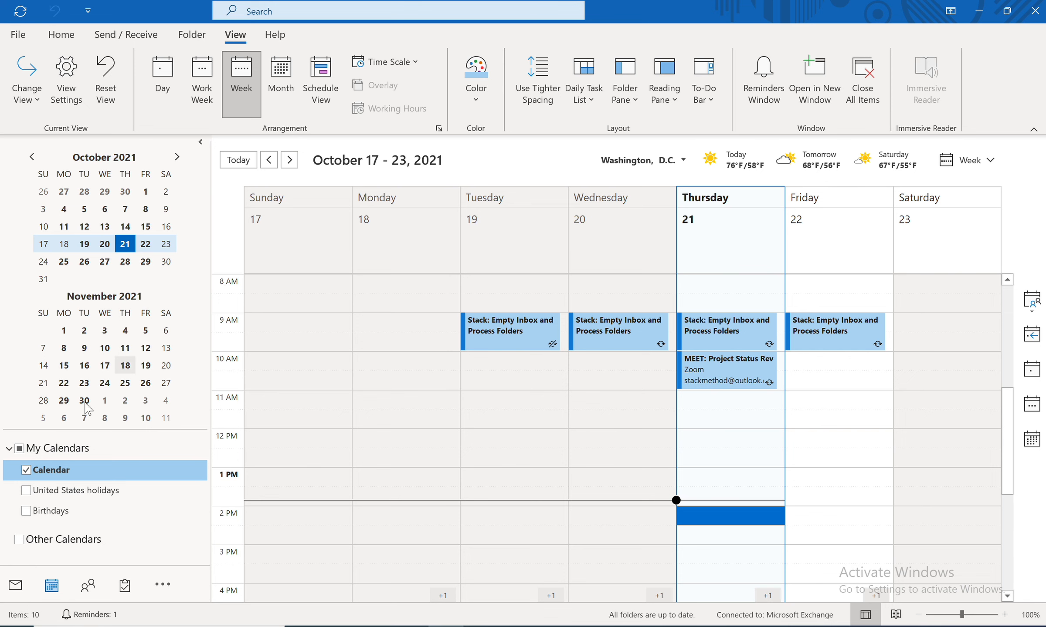
- Return to the mail view and flag the "Please ABC by September 10th, 2021" message for follow-up
left_click(16, 586)
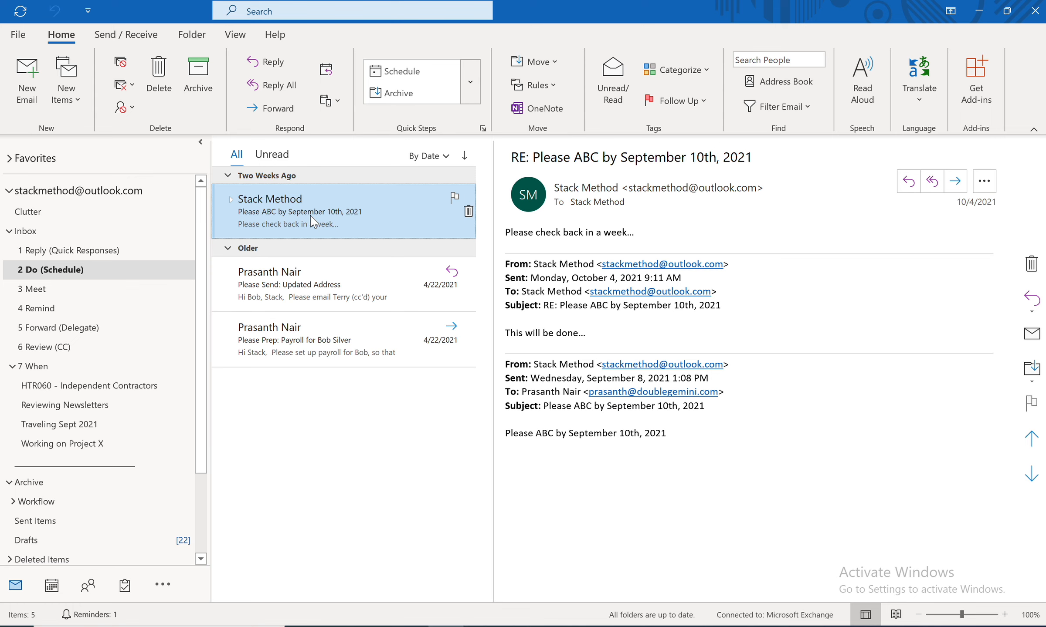
left_click(346, 227)
key("Insert")
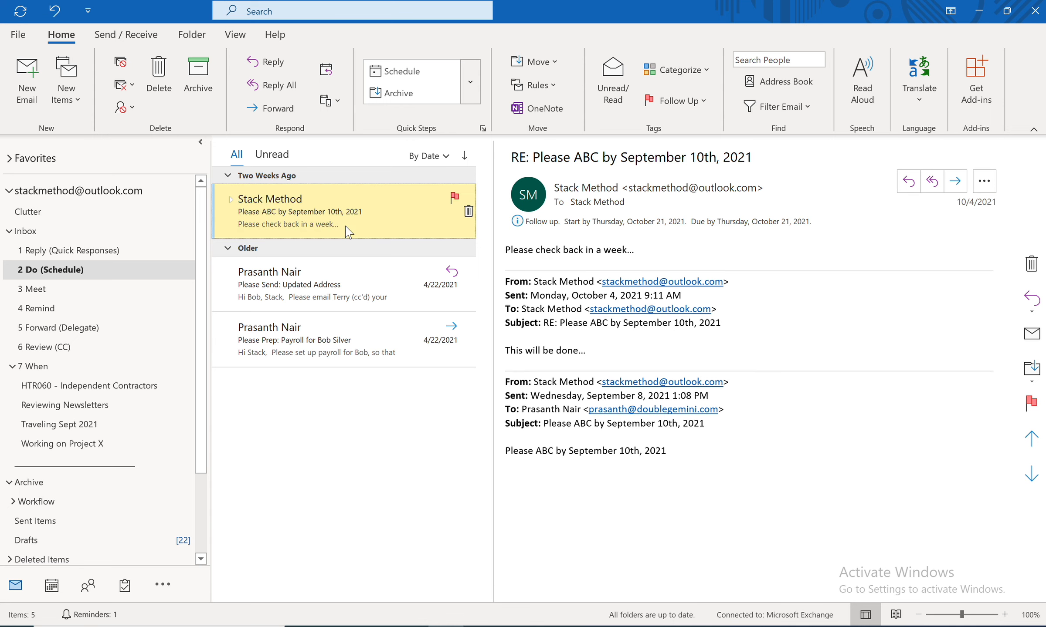
- Flag the payroll preparation message for follow-up and create an appointment from it with the Schedule quick step
key("Down")
key("Down")
key("Insert")
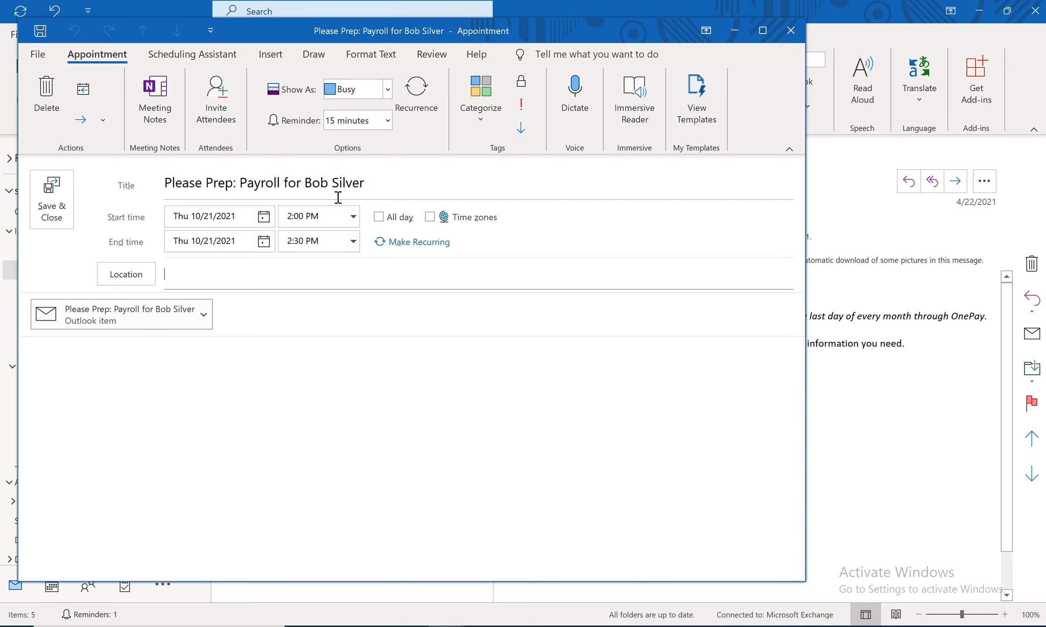
- Prefix the appointment title with "DO:", save the appointment and close it
left_click(166, 179)
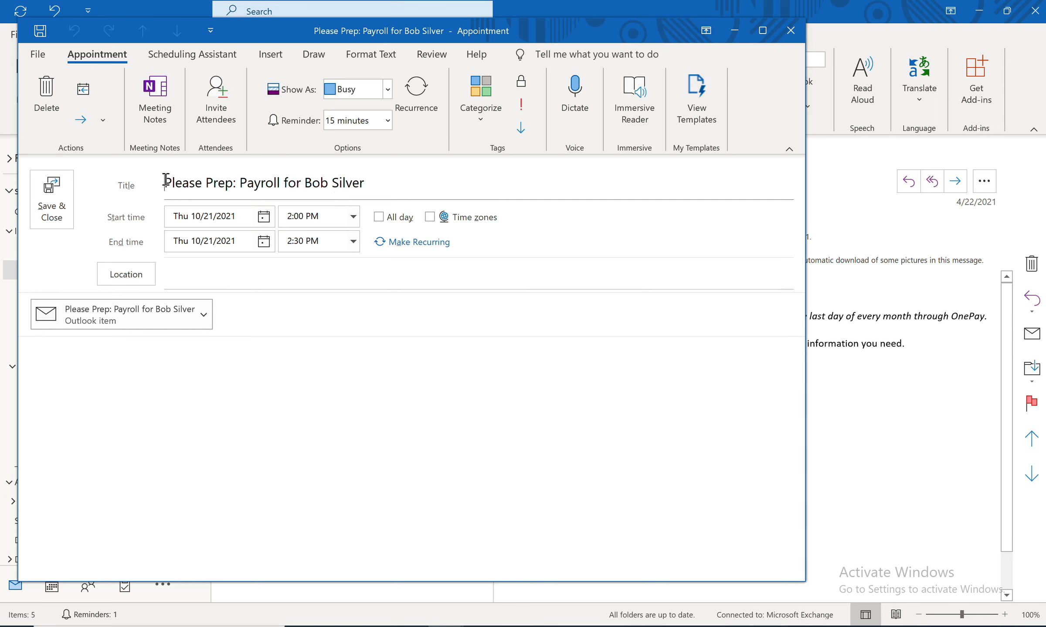
type("DO:")
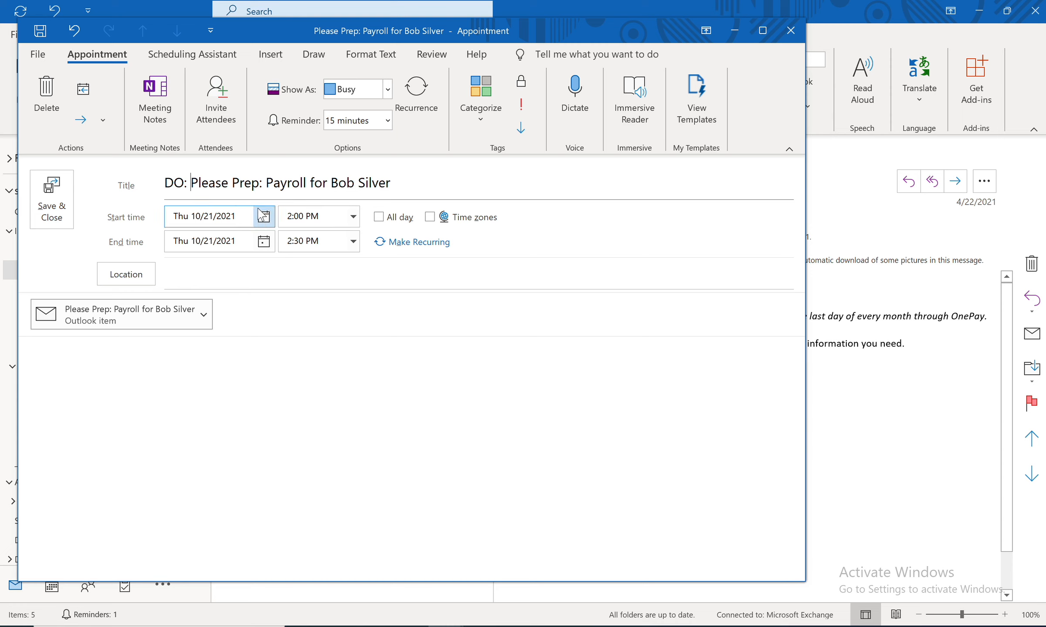
left_click(41, 31)
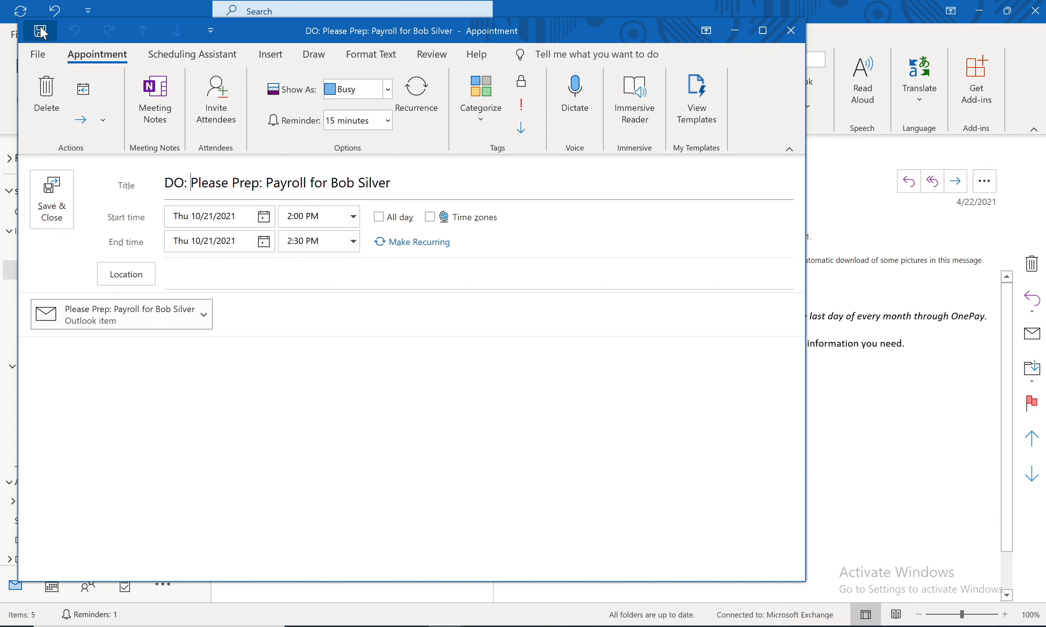
left_click(789, 32)
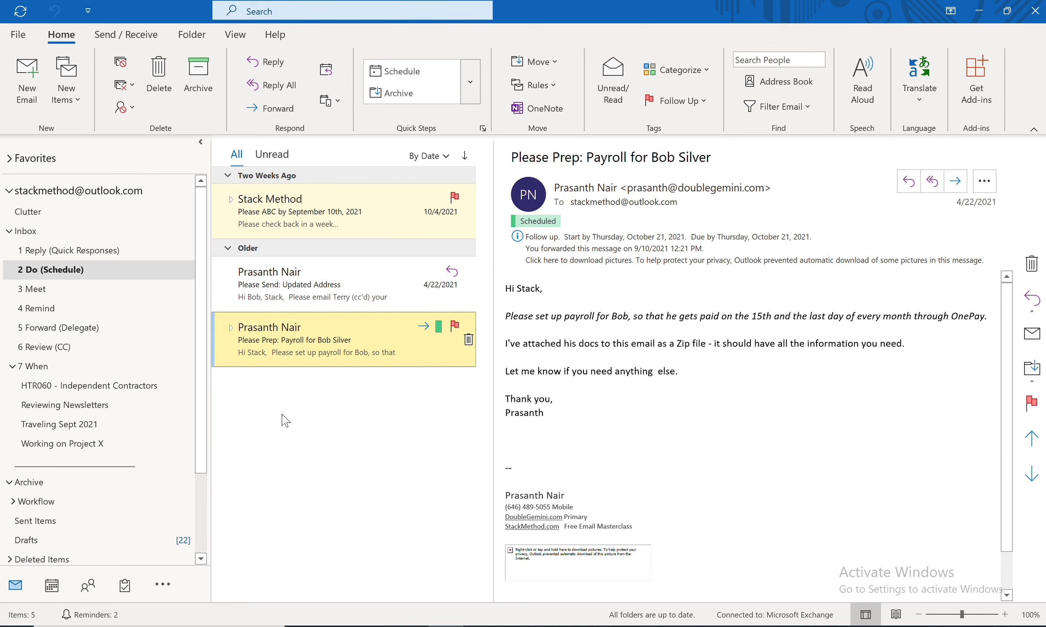
- Check the new payroll appointment and its attached message in the calendar, and return to the mail view
left_click(51, 586)
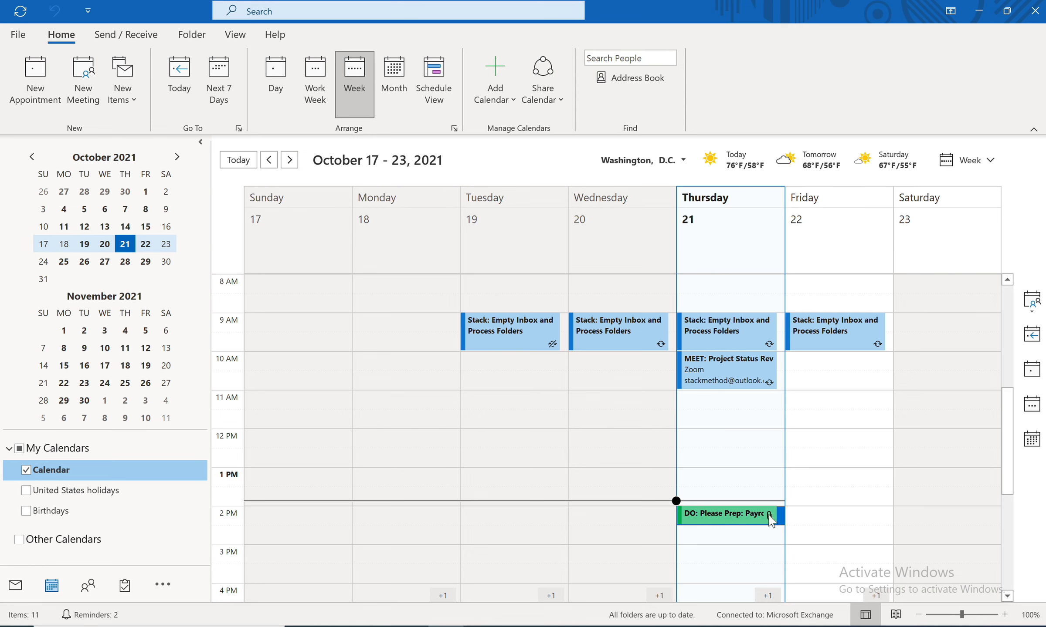
double_click(732, 521)
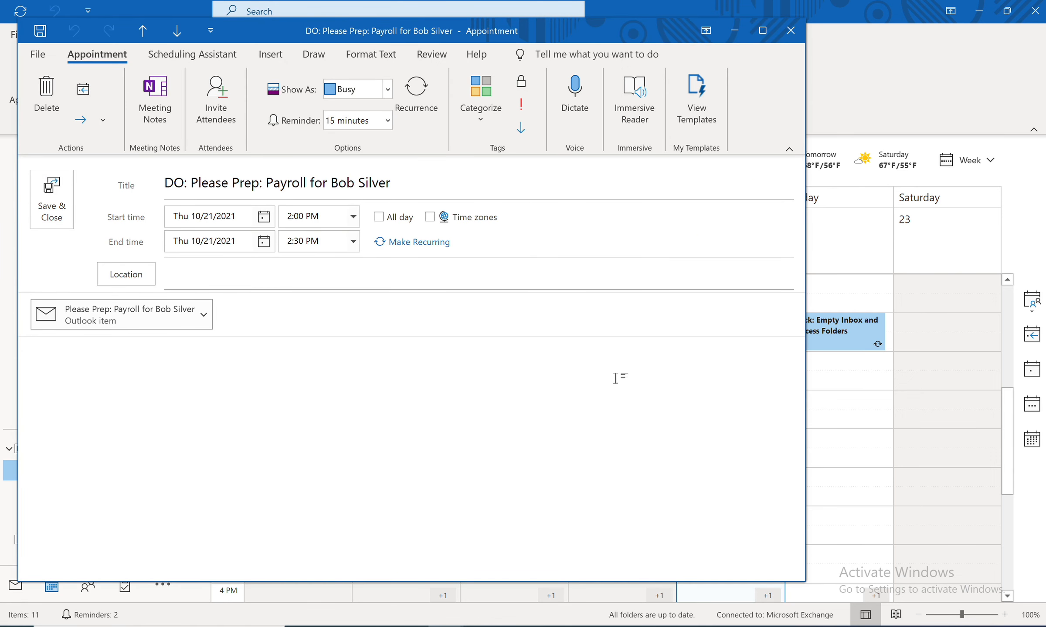
left_click(792, 31)
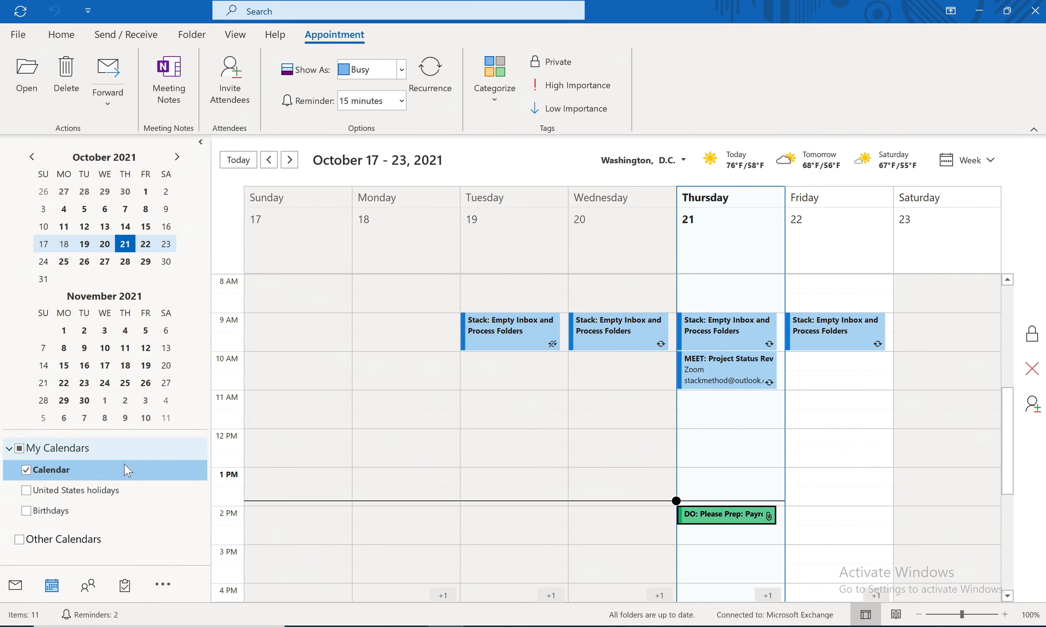
left_click(16, 586)
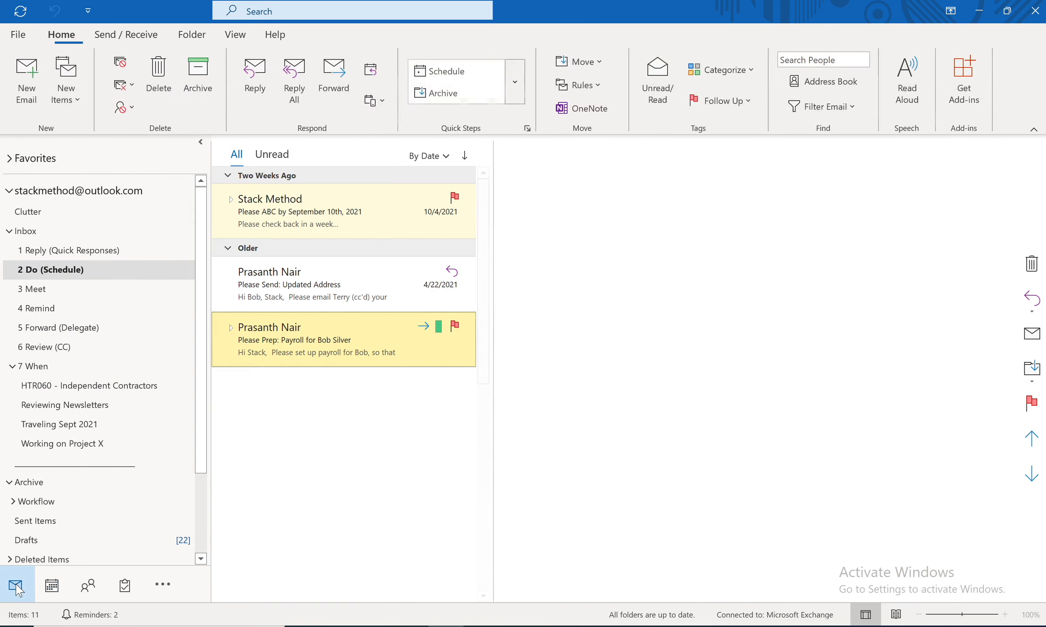